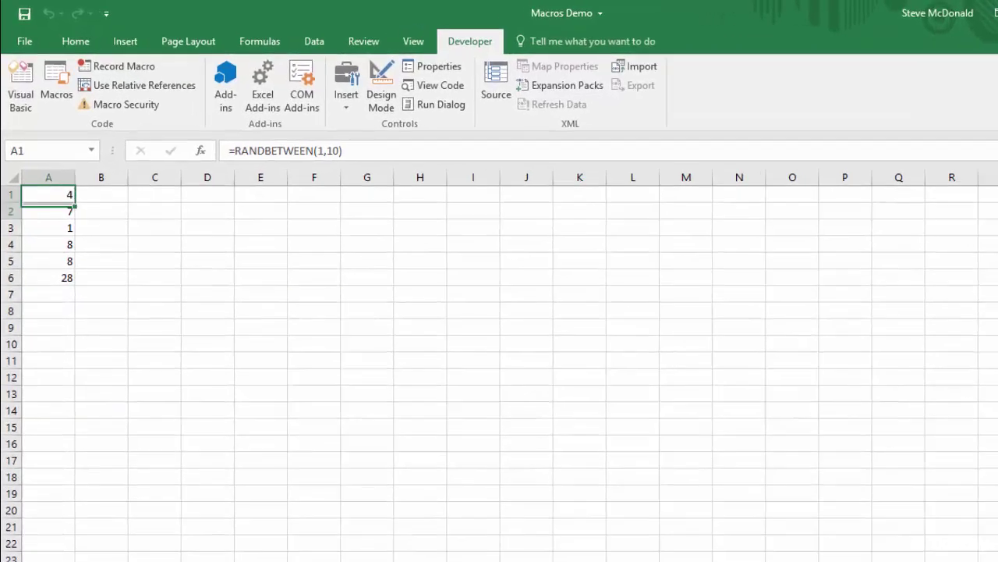
Select the five numbers in A1:A5 and check that A6's =SUM(A1:A5) totals 28.
drag(43, 171, 43, 230)
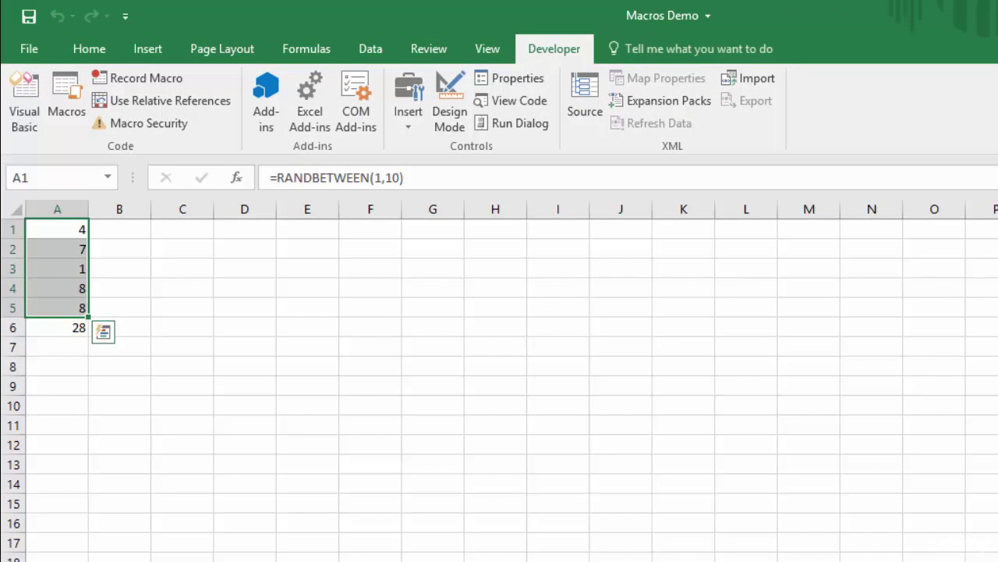
click(57, 328)
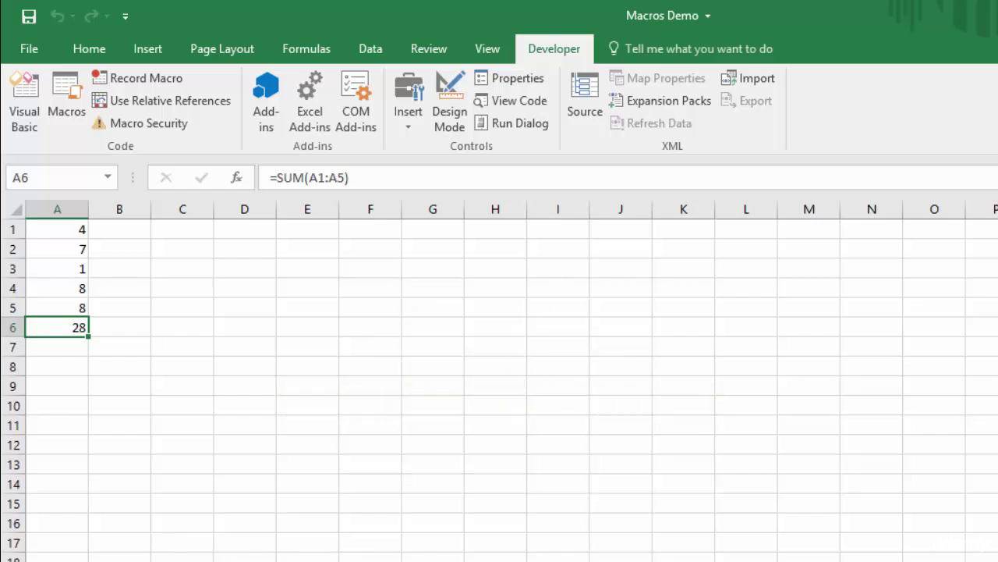
Go to the Info page, then to Save As for the Macros Demo workbook.
click(29, 49)
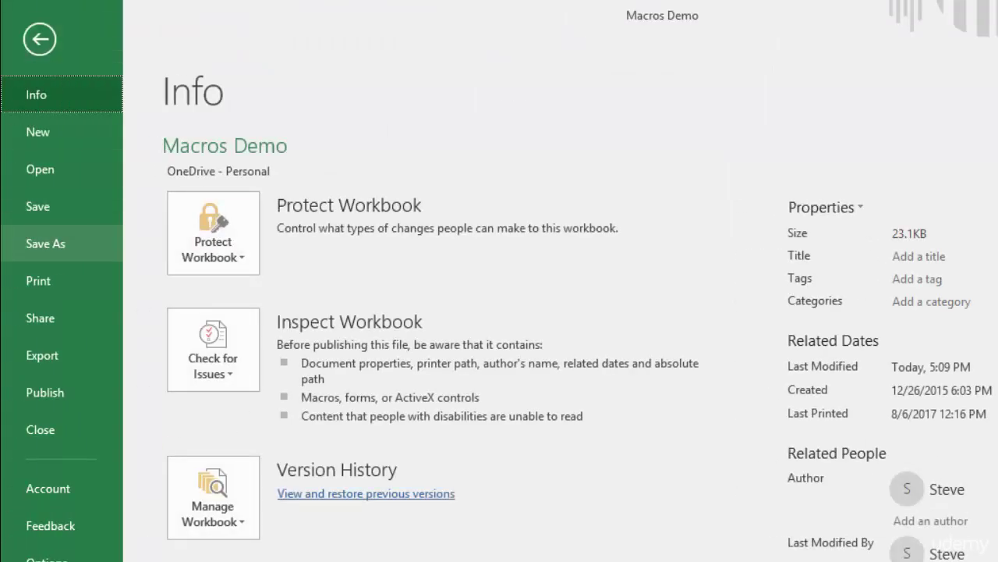
click(45, 243)
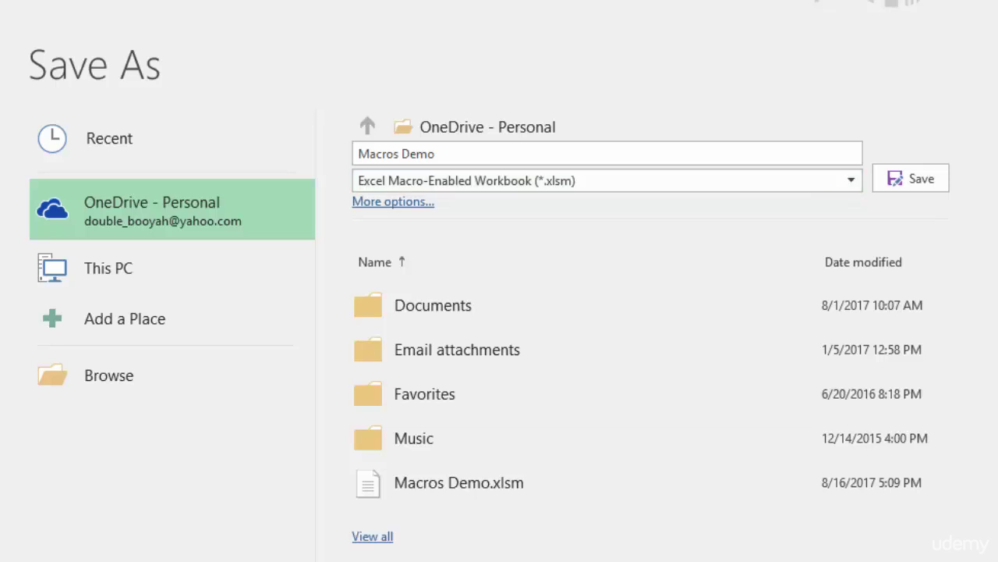
Change the save type to Excel Workbook (*.xlsx) and attempt the save.
click(607, 180)
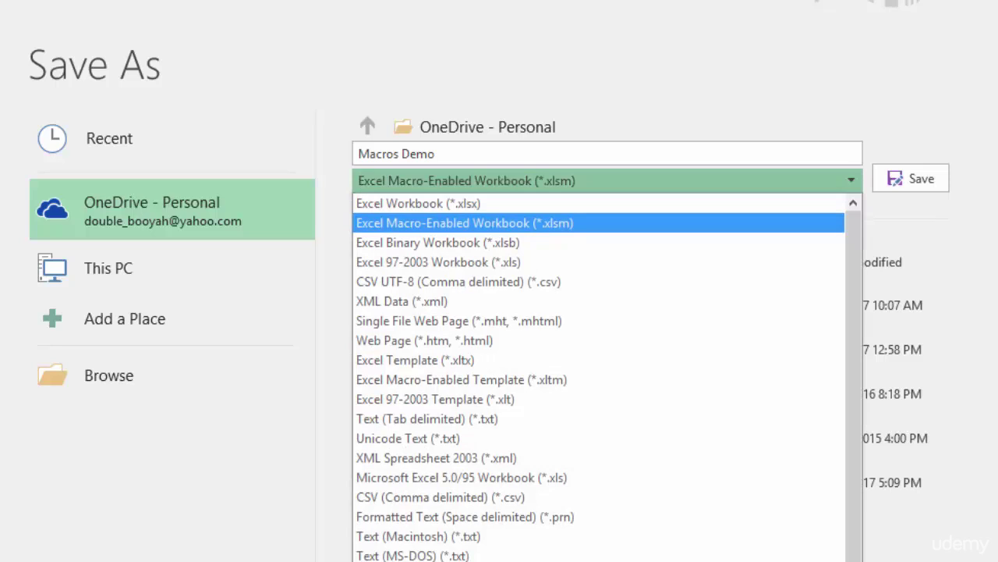
key(Up)
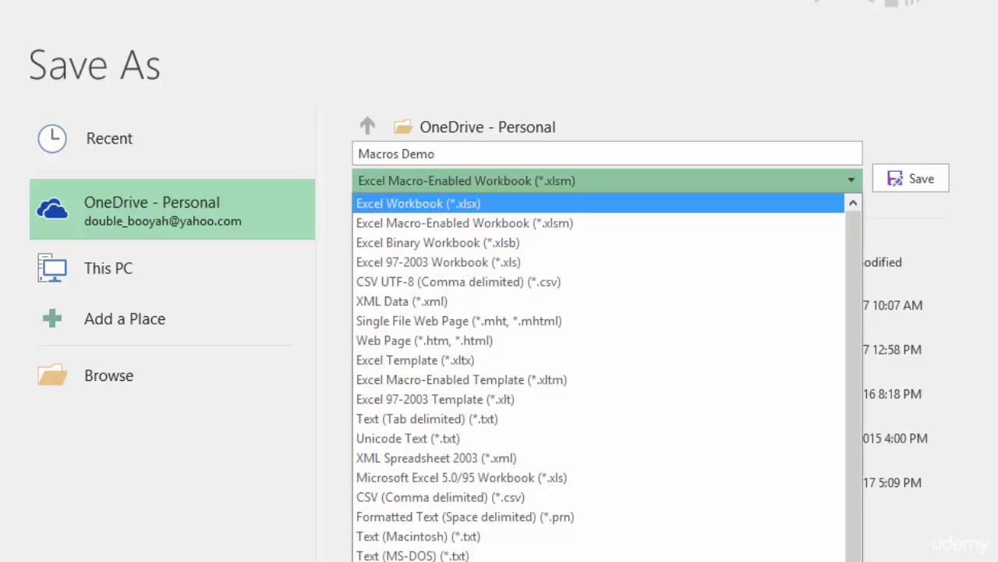
key(Return)
key(Tab)
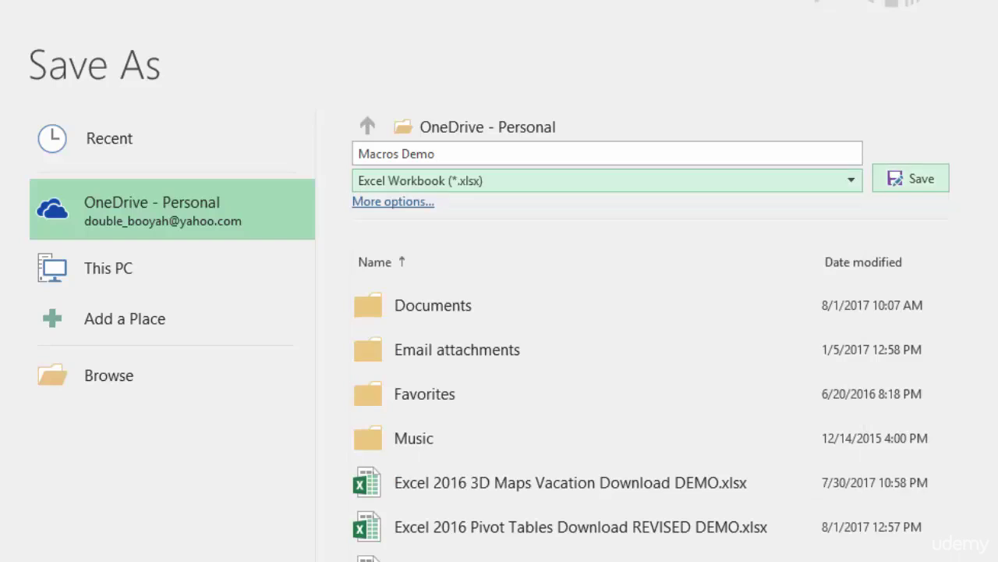
key(Return)
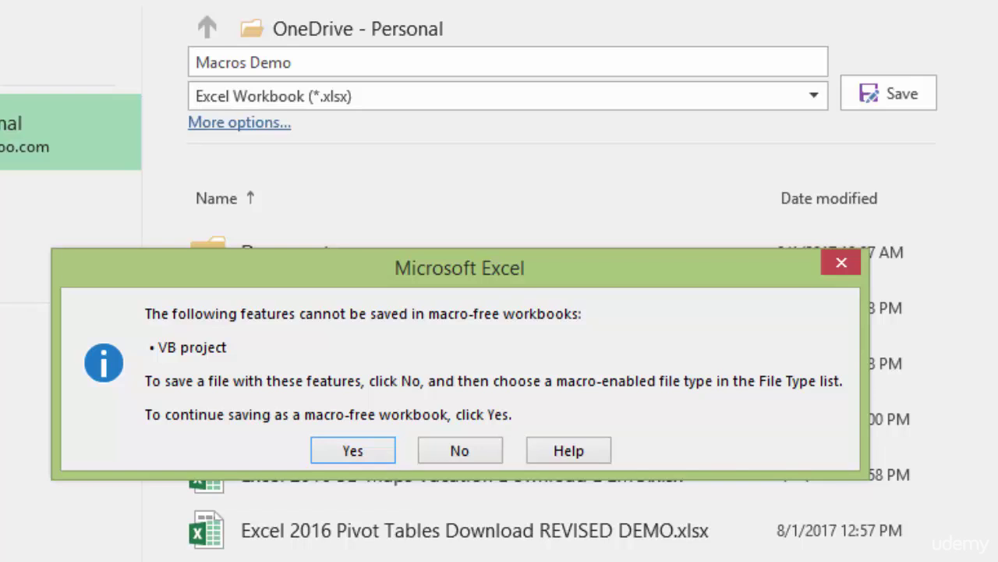
Decline the macro-free save, restore the Excel Macro-Enabled Workbook (*.xlsm) type, and return to the sheet.
click(460, 450)
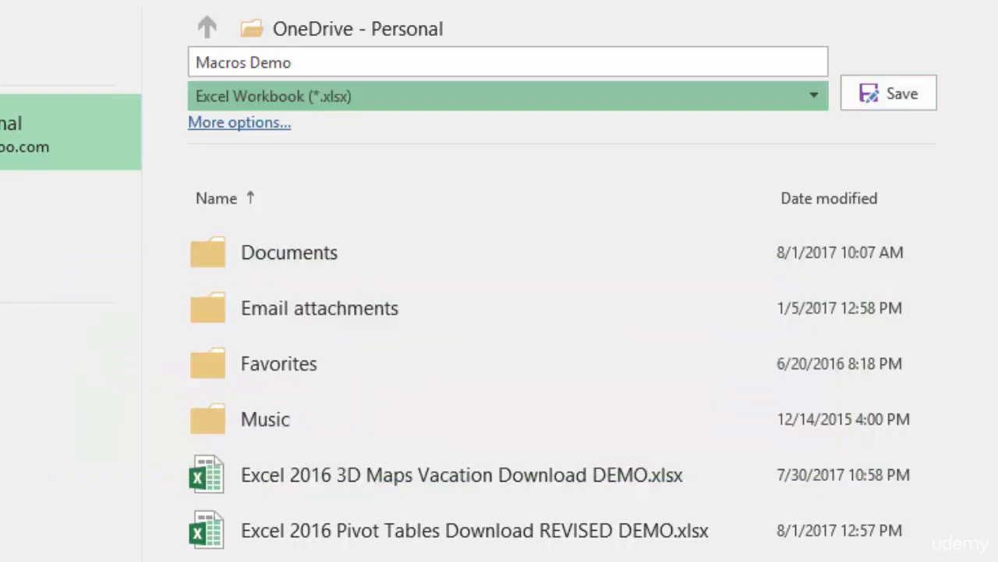
key(alt+Down)
key(Down)
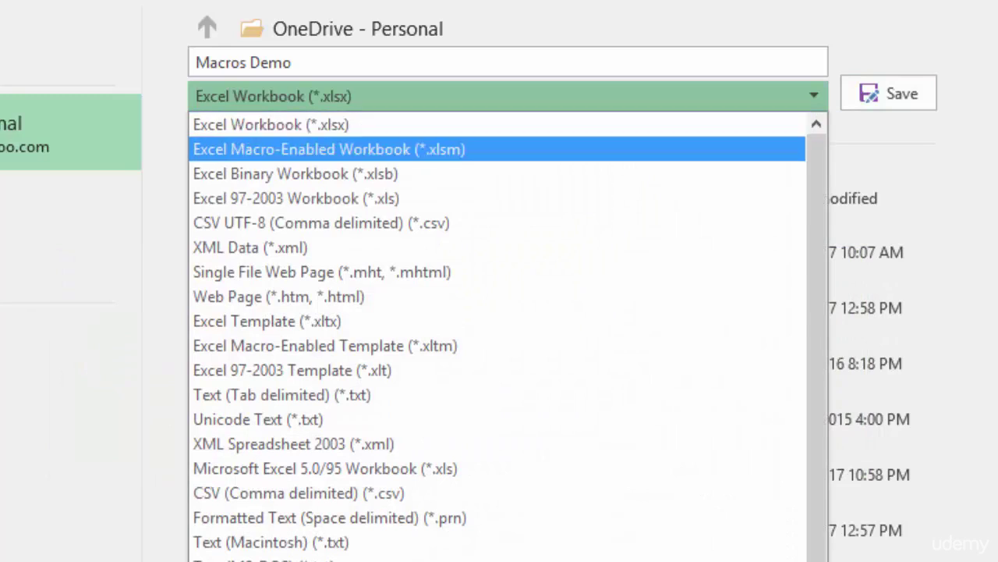
key(Return)
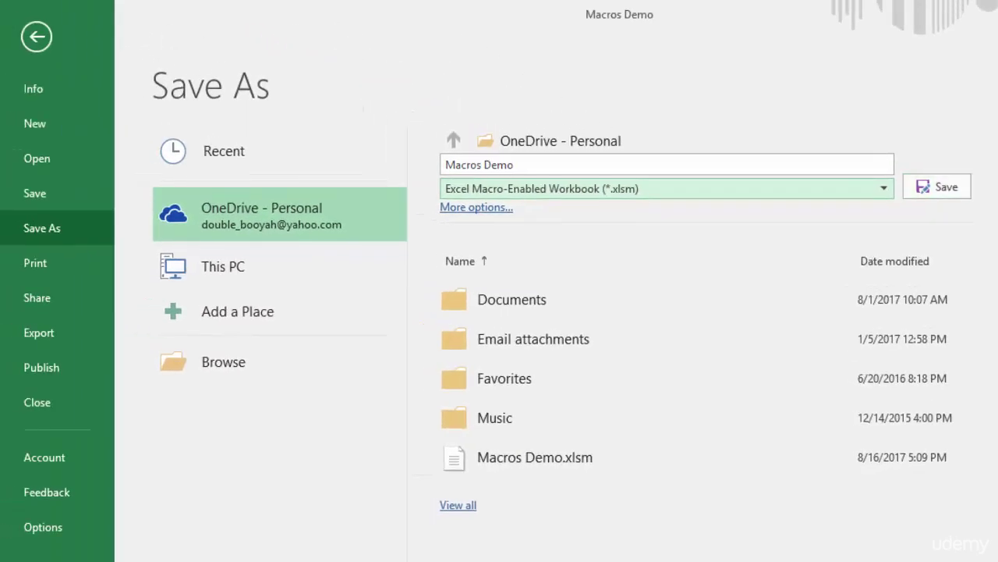
click(37, 36)
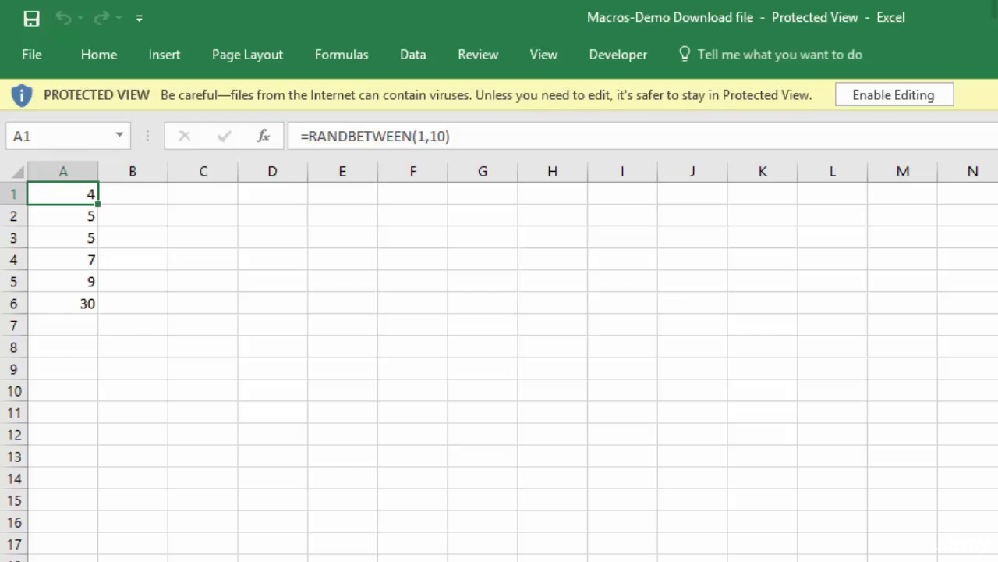
In the Protected View download, select A1:A6, then select cells B2, B5 and C5.
drag(62, 303, 62, 194)
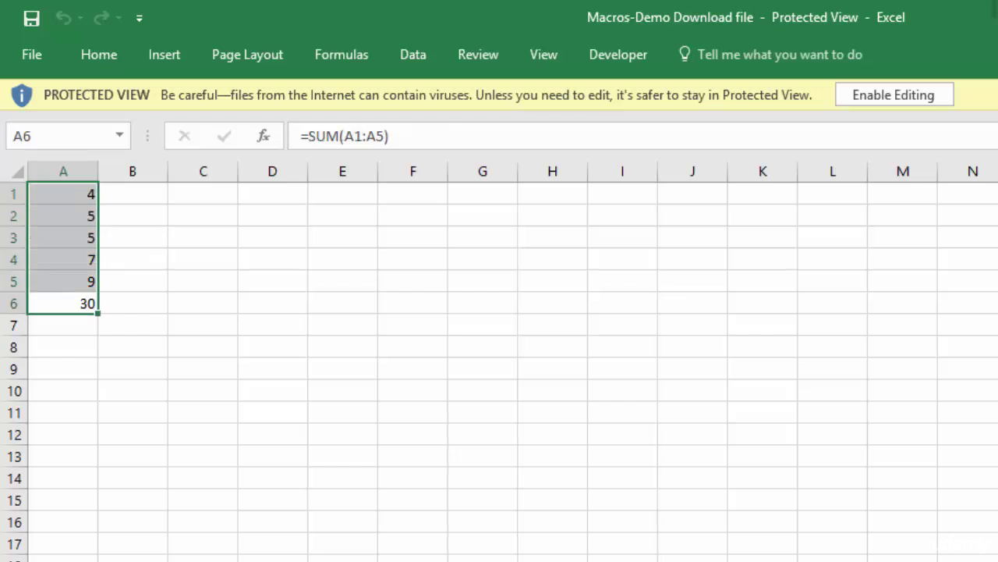
right_click(65, 213)
key(Escape)
click(133, 215)
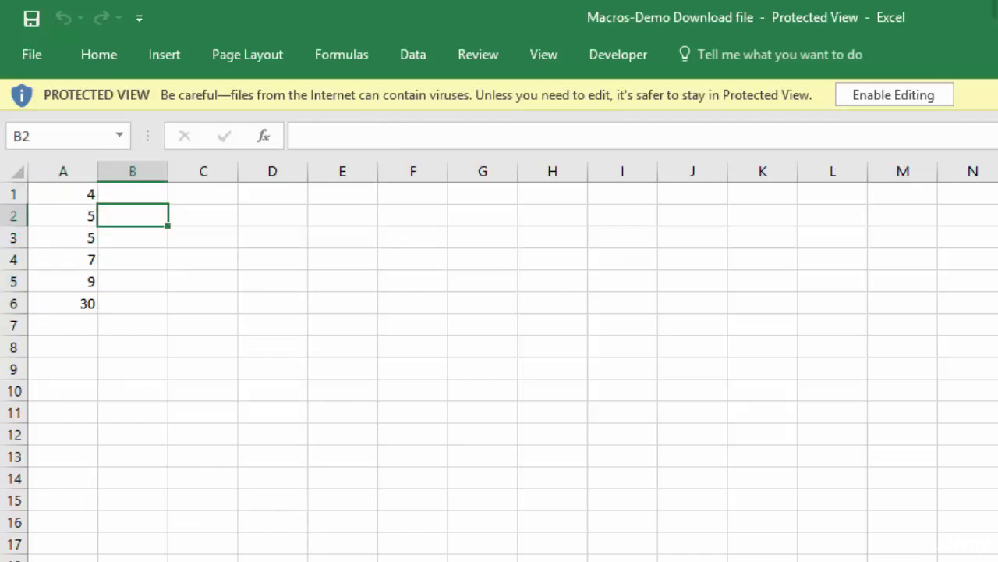
click(133, 282)
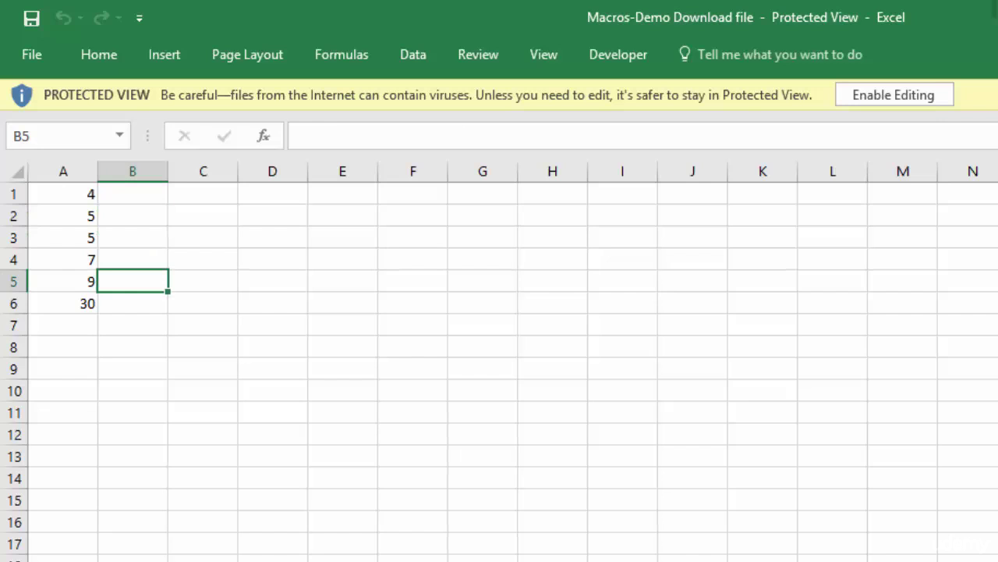
click(203, 281)
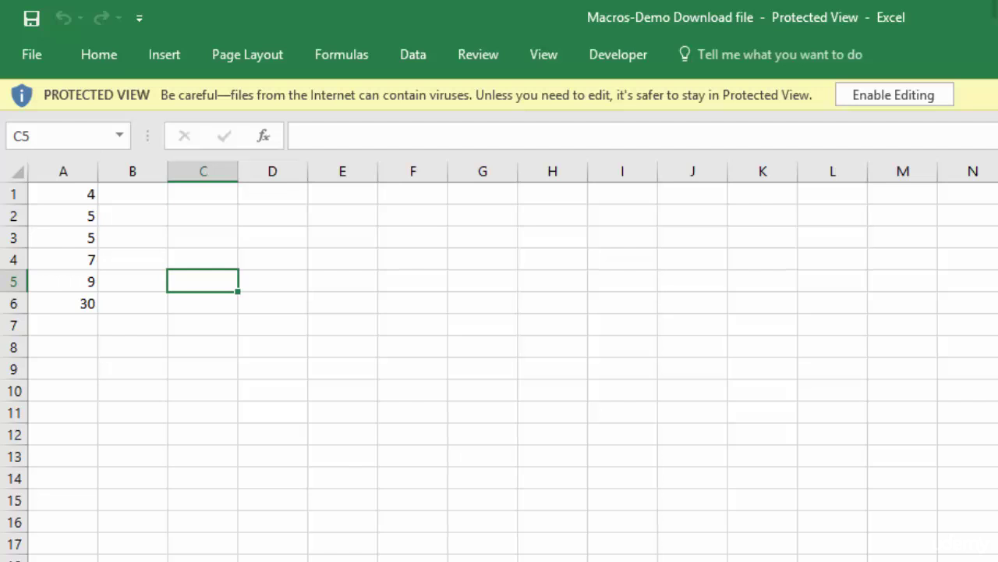
key(ctrl+a)
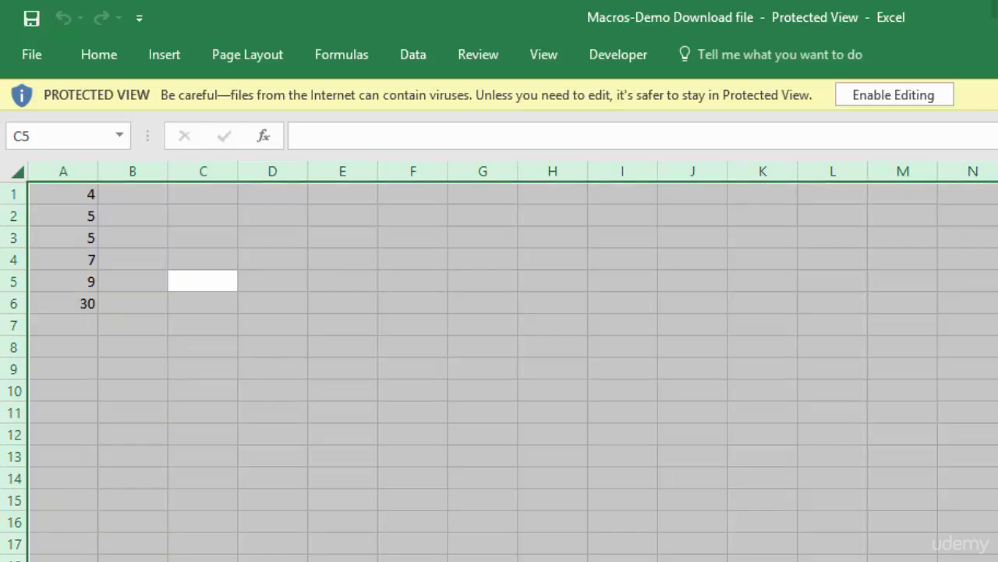
click(203, 281)
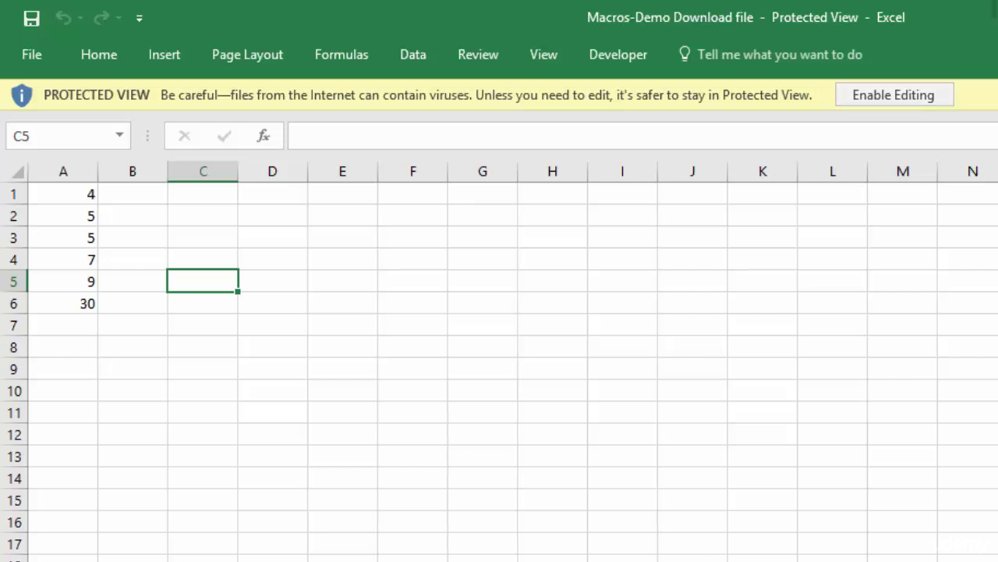
Enable editing, then enter test text 'dcdc' in C5 and 'dcdcd' in C7.
click(894, 95)
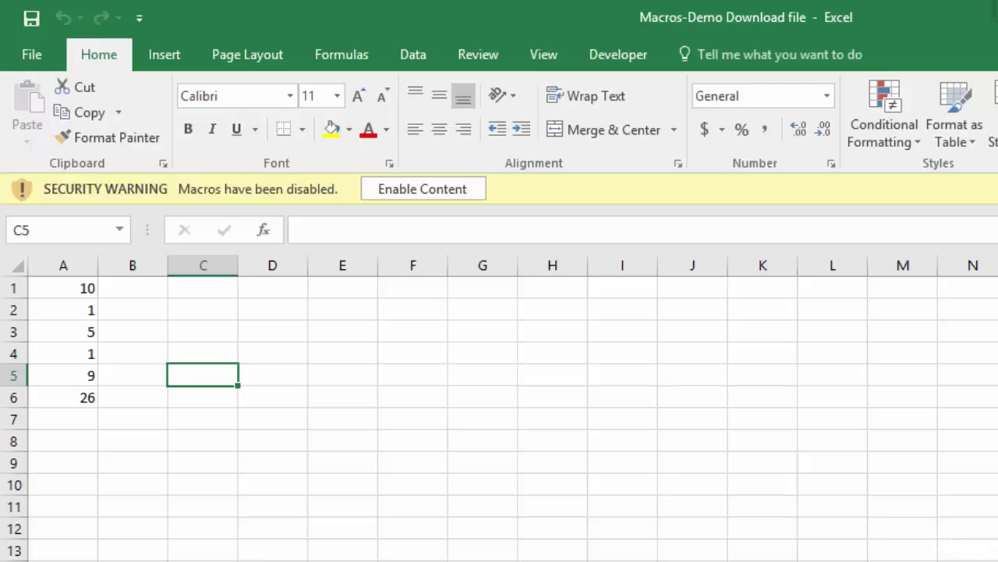
text(dcdc)
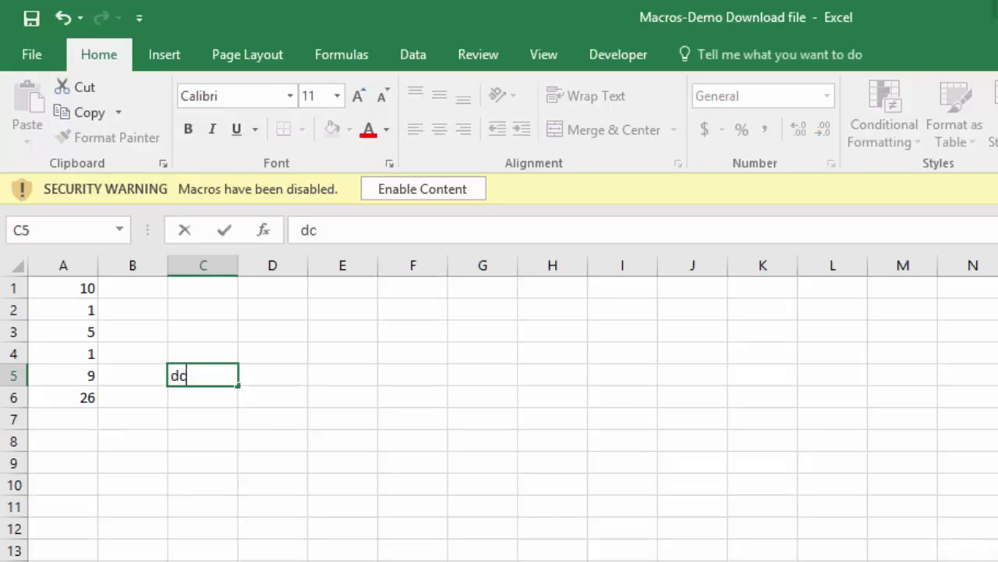
key(Return)
key(Return)
text(dcdcd)
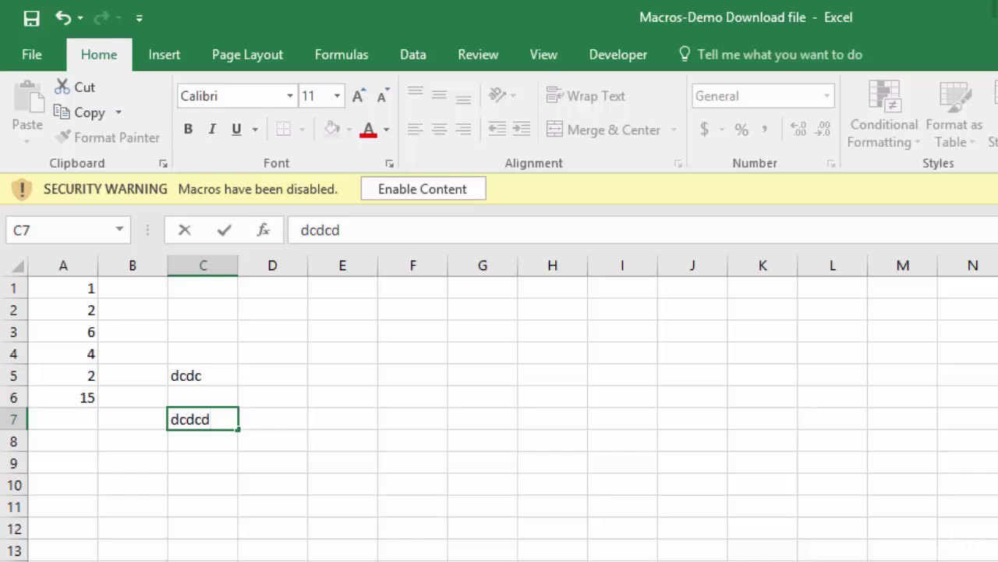
Clear all of A1:C7, then run the macro from A1 with Ctrl+Shift+R.
key(Return)
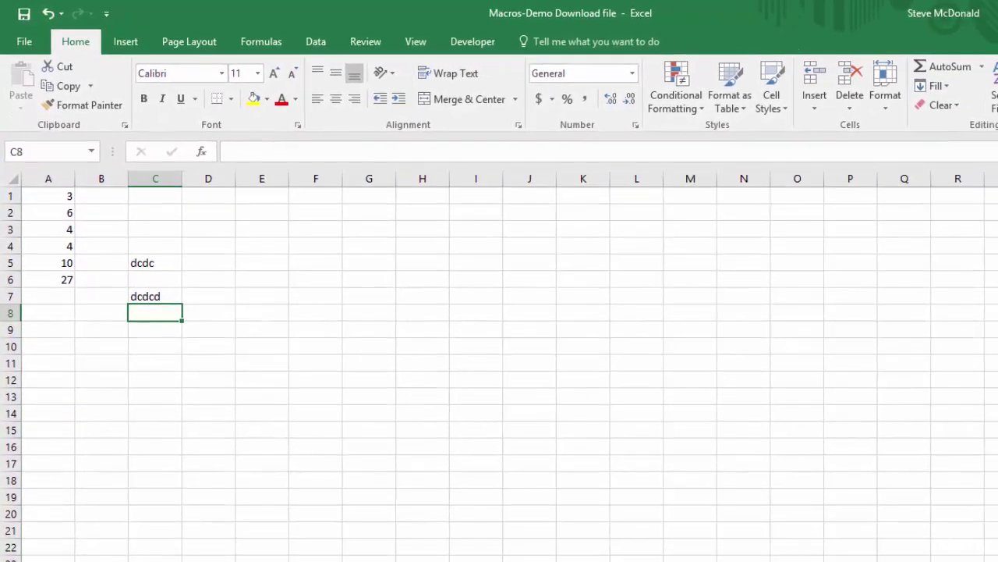
drag(49, 196, 156, 298)
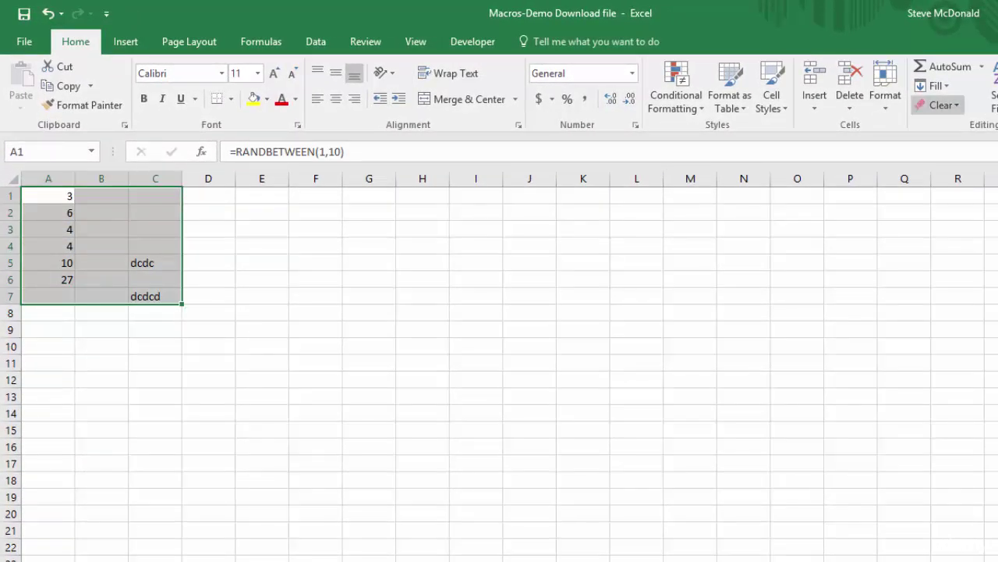
click(940, 105)
click(958, 125)
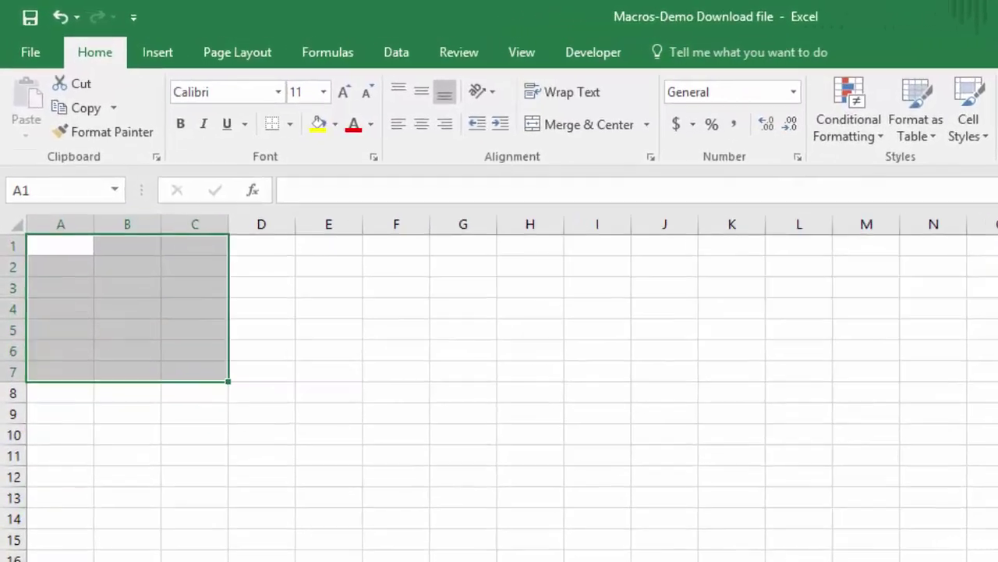
click(51, 211)
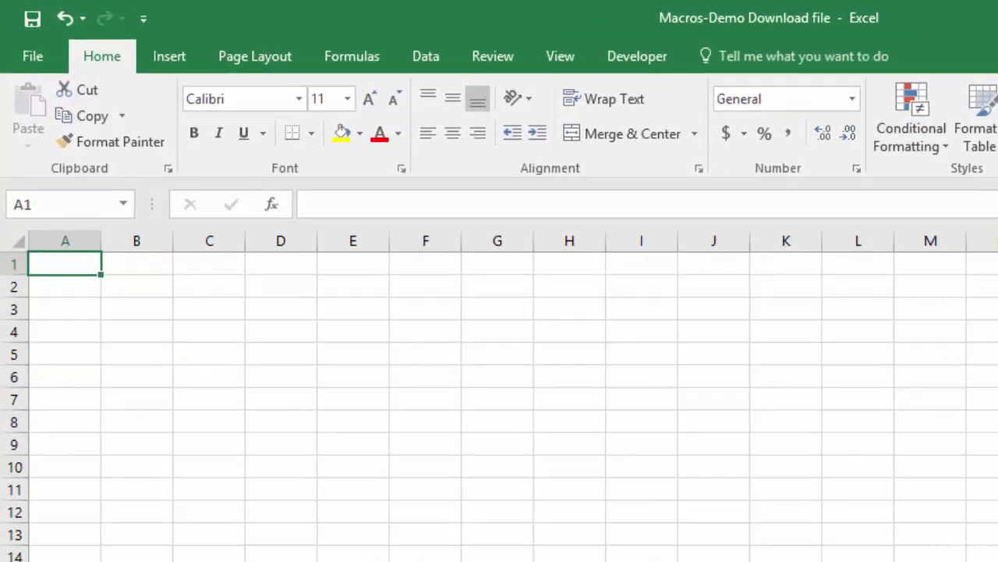
key(ctrl+shift+r)
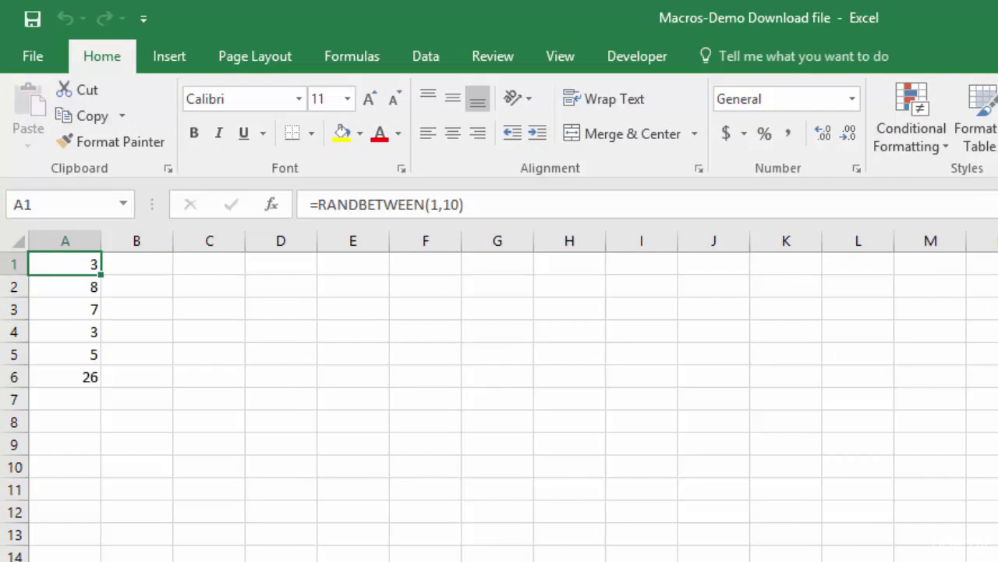